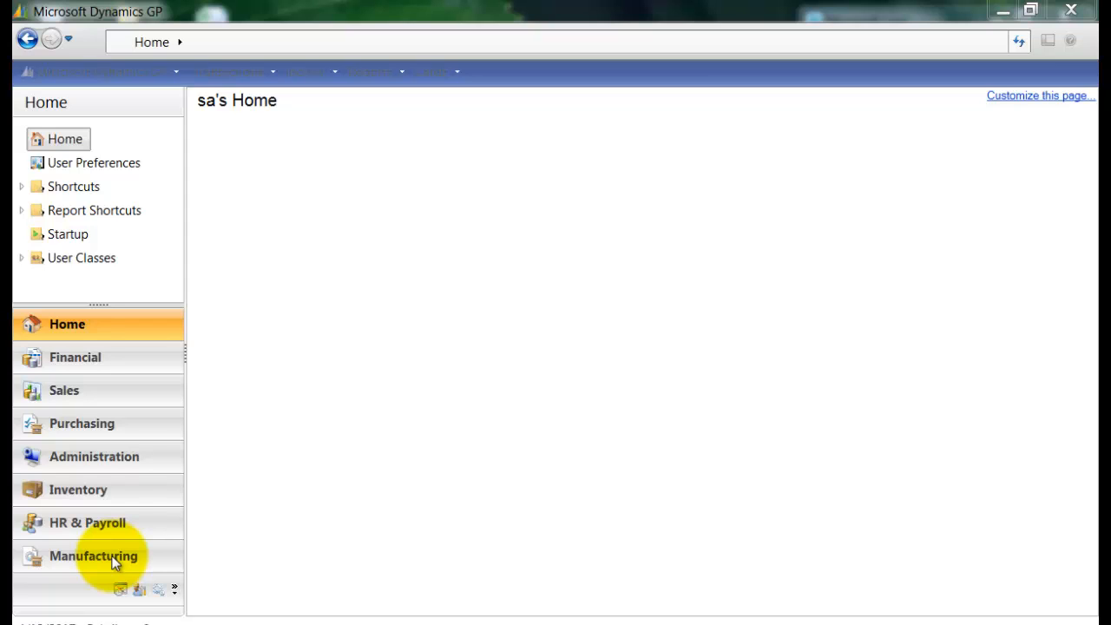
Open the Payables Management Setup window through the purchasing setup tools and minimize it.
{"action": "left_click", "coordinate": [133, 78]}
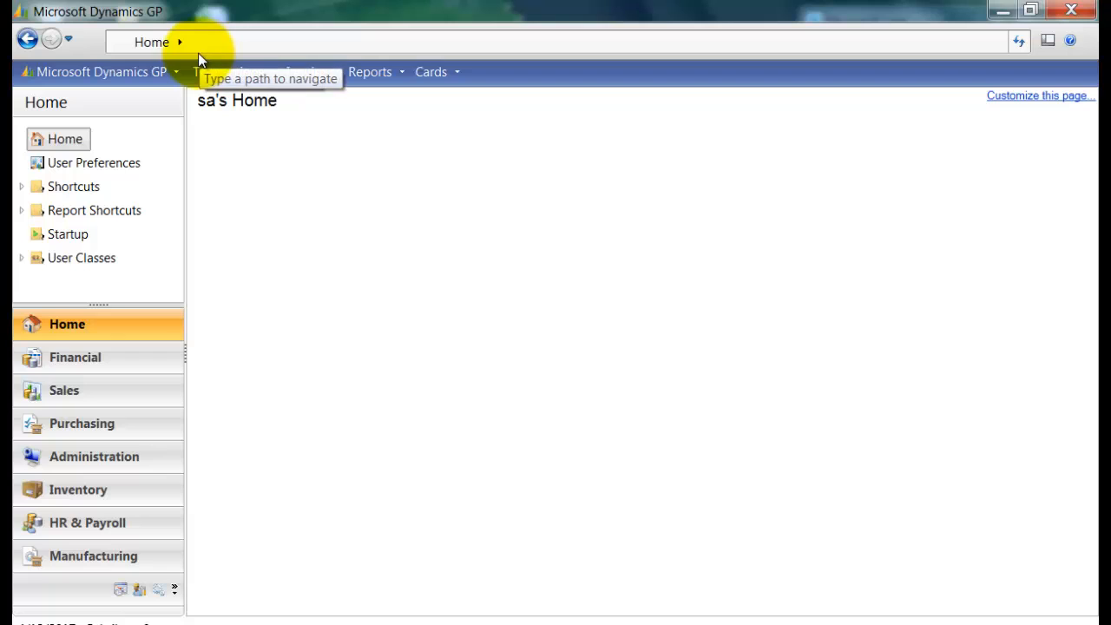
{"action": "left_click", "coordinate": [174, 72]}
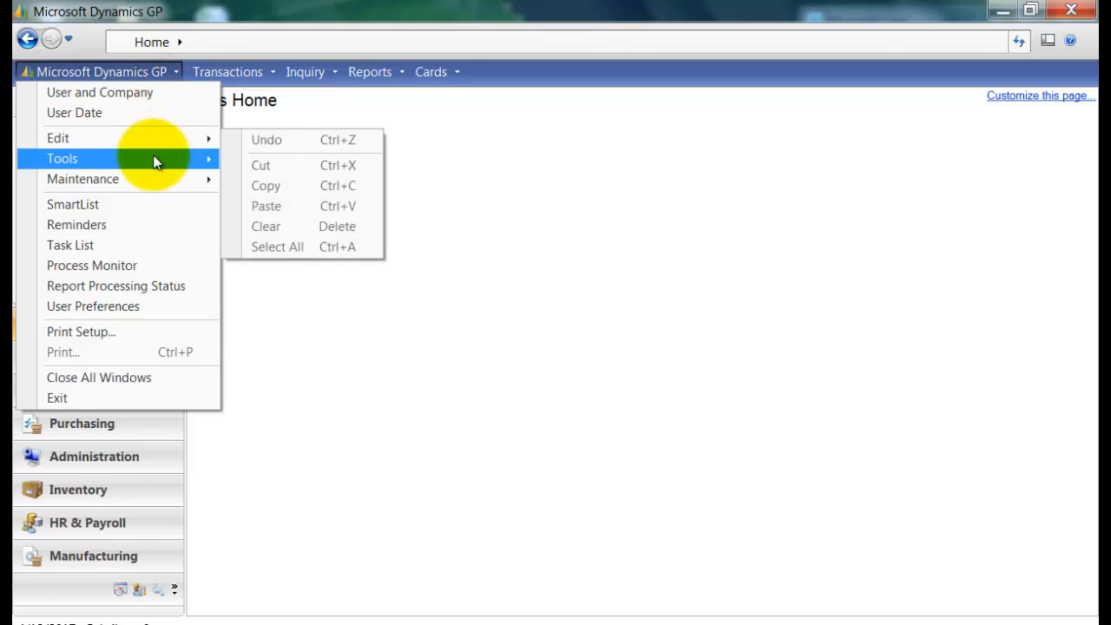
{"action": "mouse_move", "coordinate": [154, 161]}
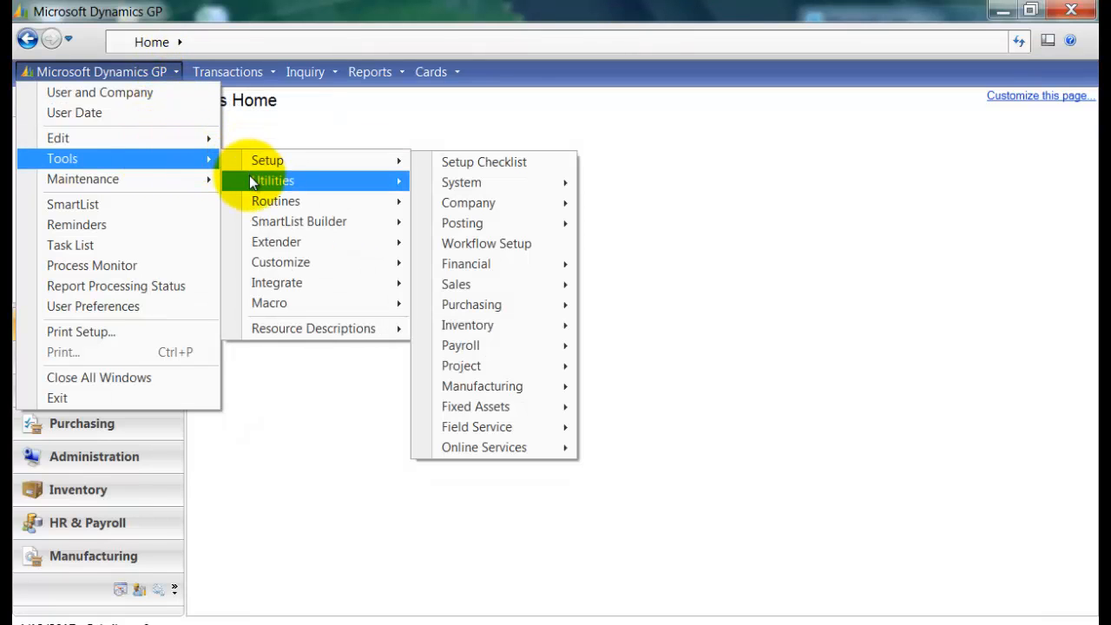
{"action": "mouse_move", "coordinate": [251, 200]}
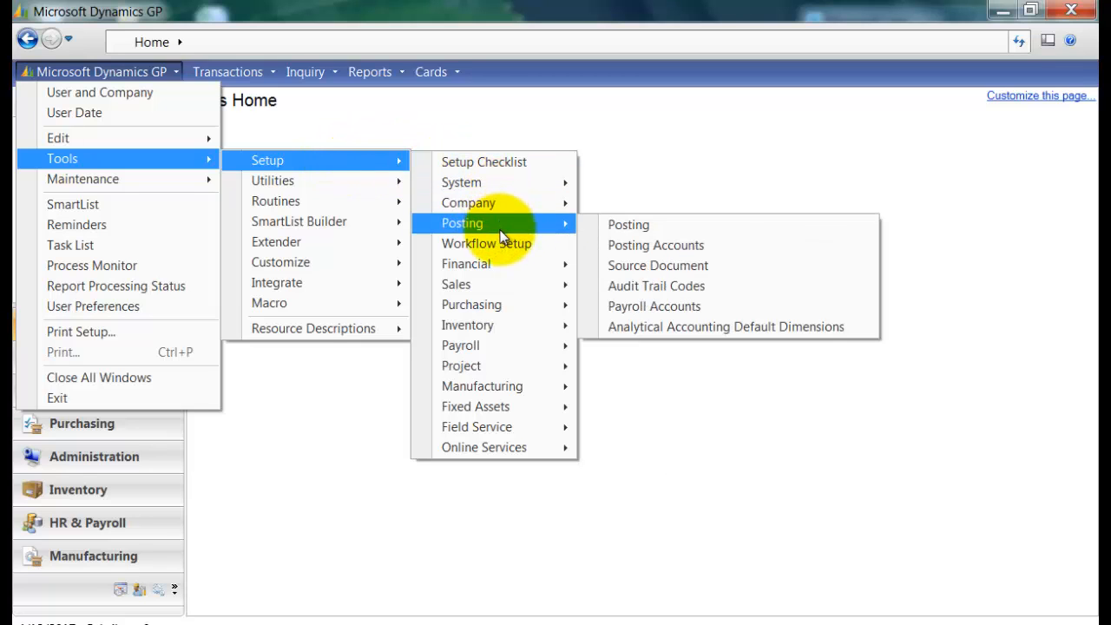
{"action": "mouse_move", "coordinate": [501, 266]}
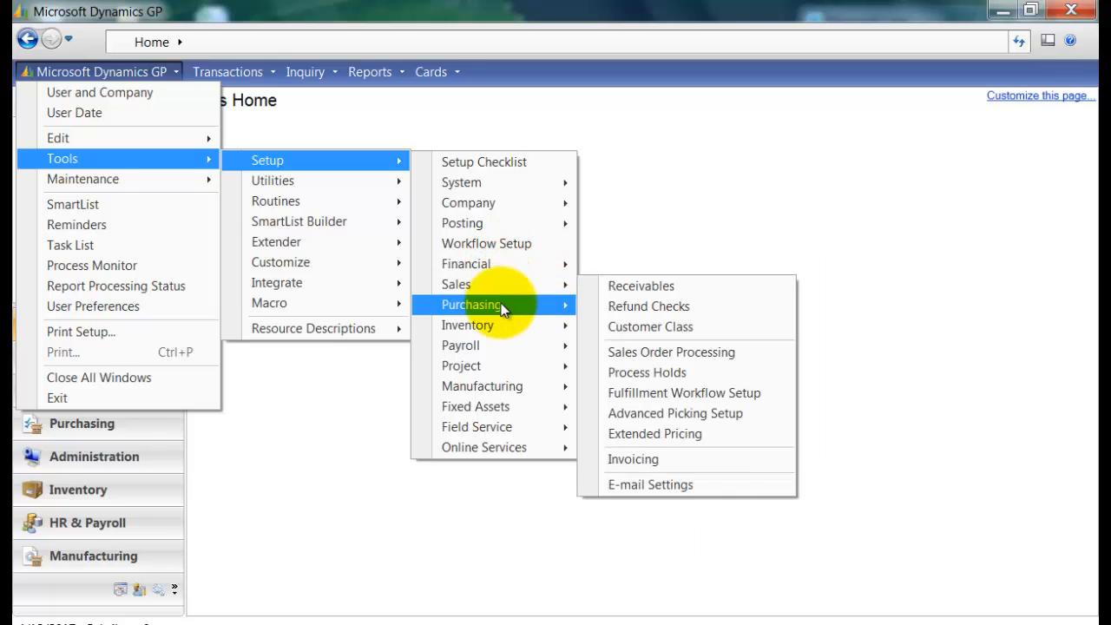
{"action": "mouse_move", "coordinate": [505, 319]}
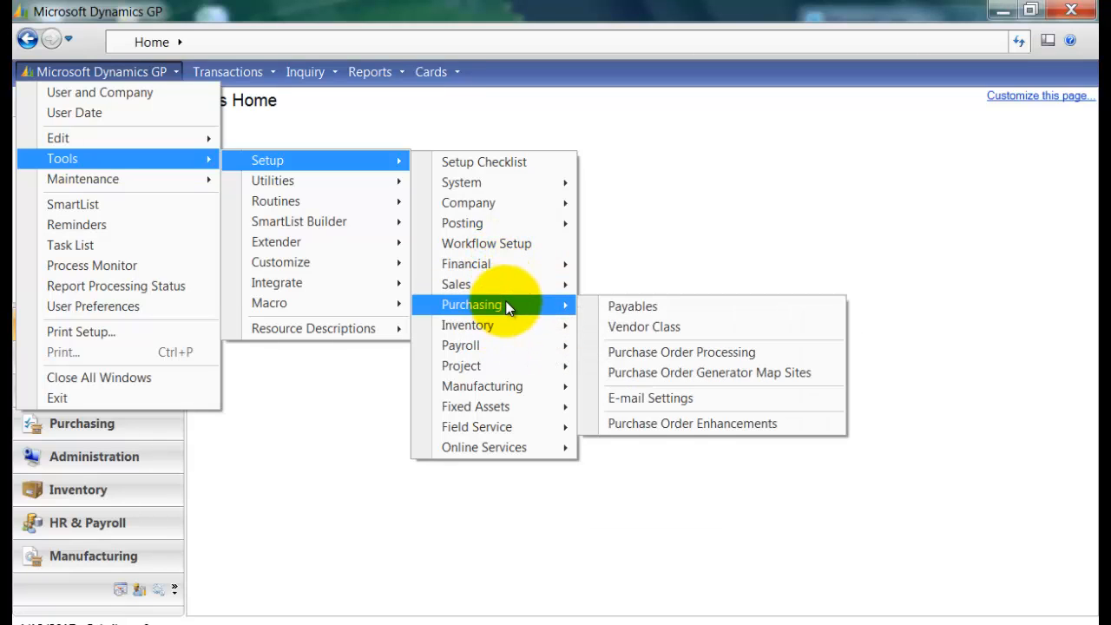
{"action": "left_click", "coordinate": [586, 308]}
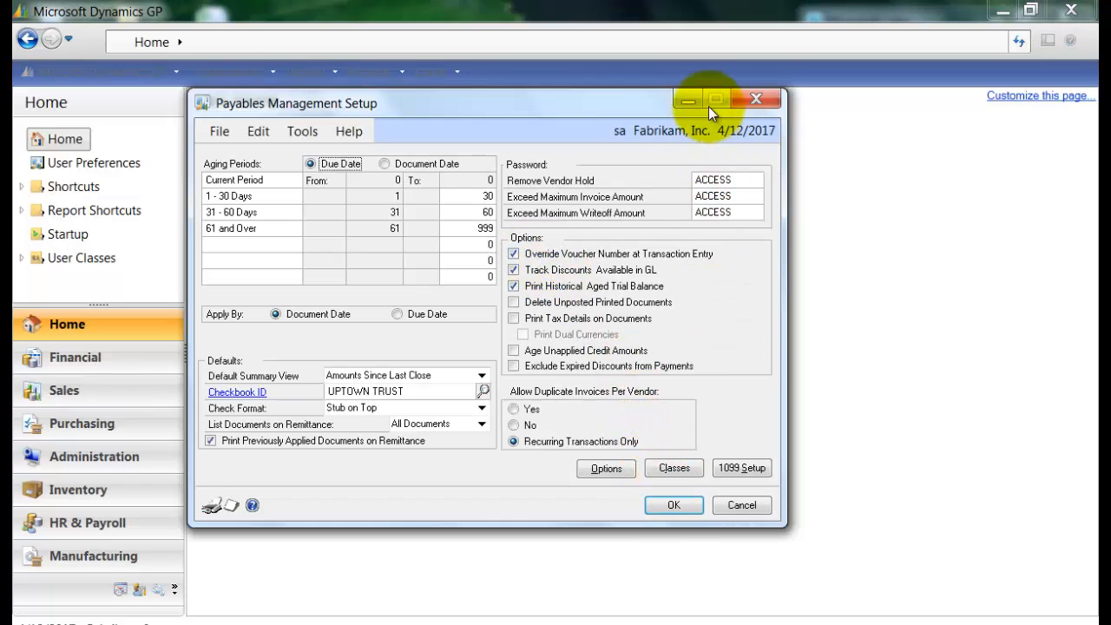
{"action": "left_click", "coordinate": [686, 101]}
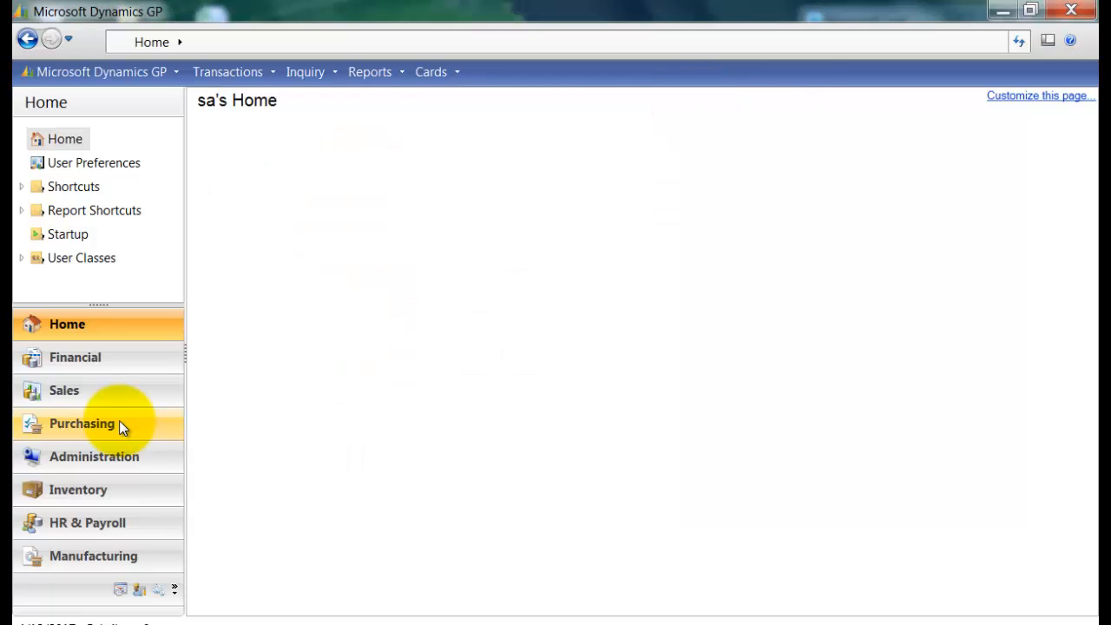
Open the Payables setup from the Purchasing area page and close it by accepting its settings.
{"action": "left_click", "coordinate": [119, 423]}
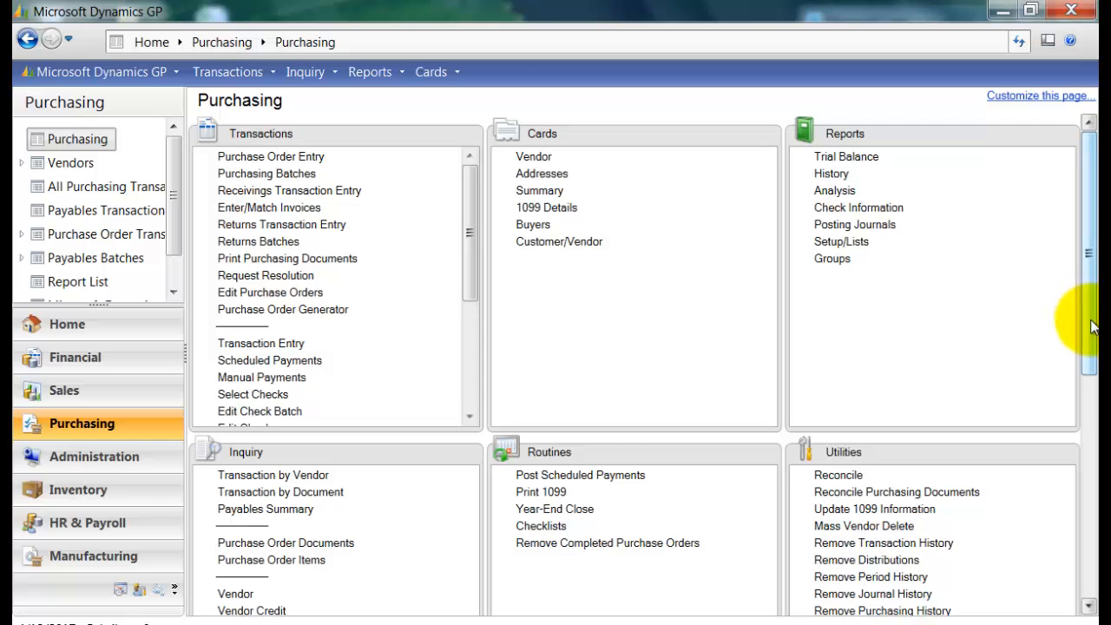
{"action": "left_click_drag", "start_coordinate": [1087, 348], "coordinate": [1073, 531]}
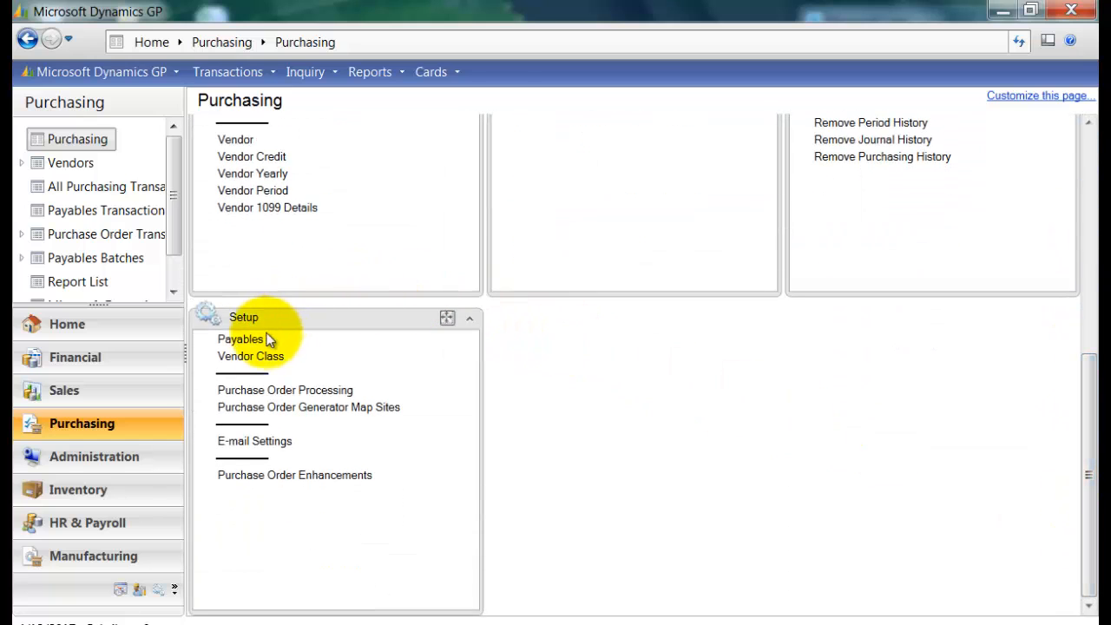
{"action": "left_click", "coordinate": [240, 340]}
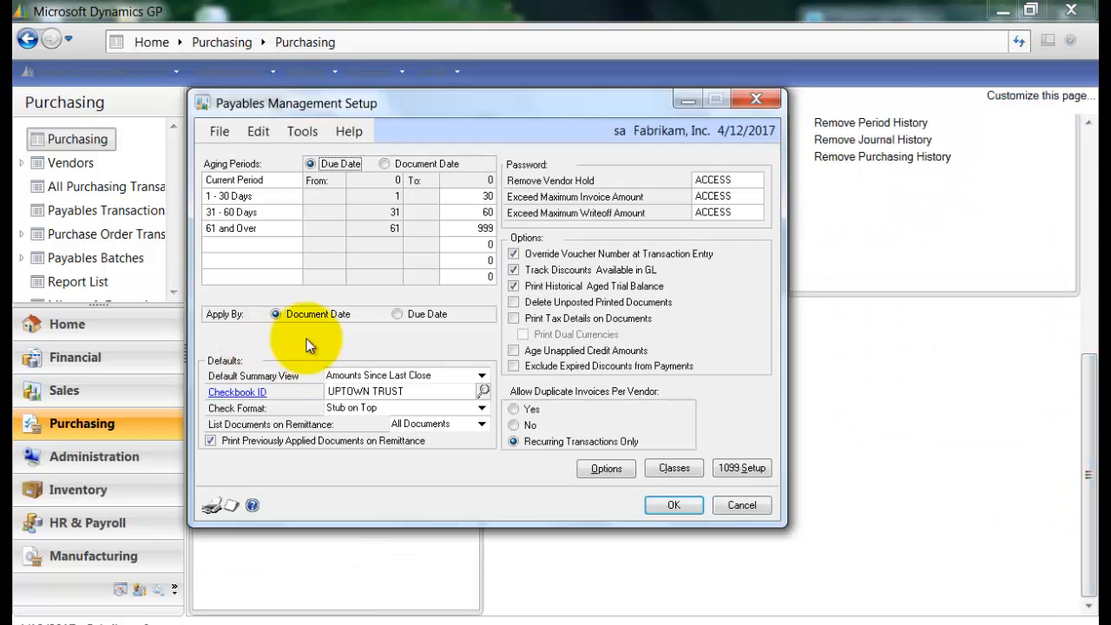
{"action": "left_click", "coordinate": [672, 502]}
{"action": "left_click_drag", "start_coordinate": [1089, 490], "coordinate": [1095, 247]}
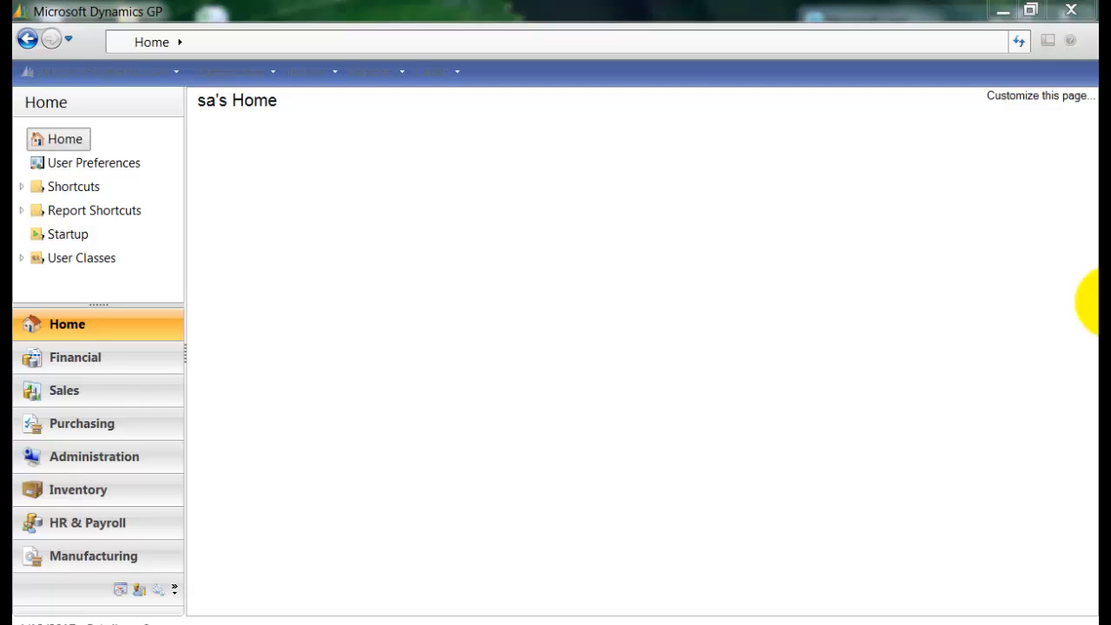
Customize the home page to display the To Do, Quick Links and My Reports content.
{"action": "left_click", "coordinate": [1023, 95]}
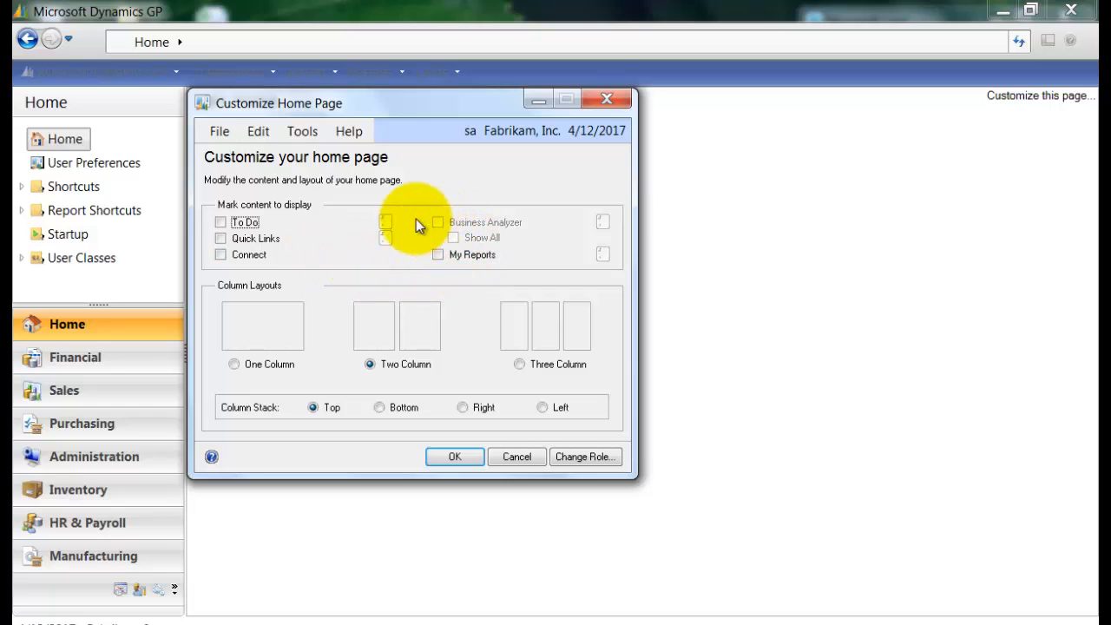
{"action": "left_click", "coordinate": [220, 223]}
{"action": "left_click", "coordinate": [220, 239]}
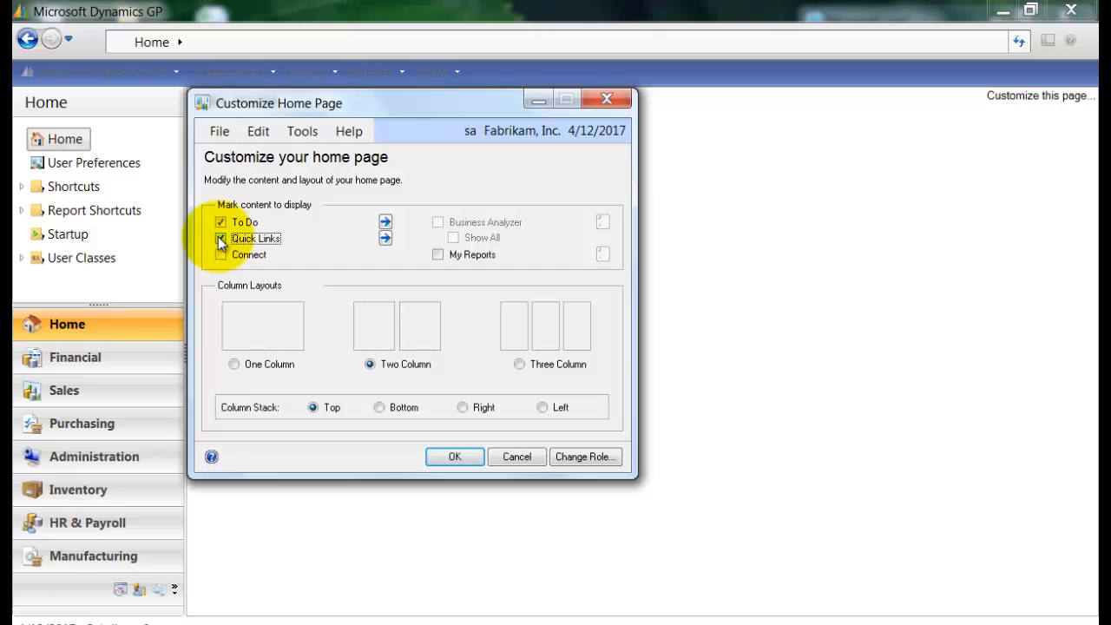
{"action": "left_click", "coordinate": [439, 255]}
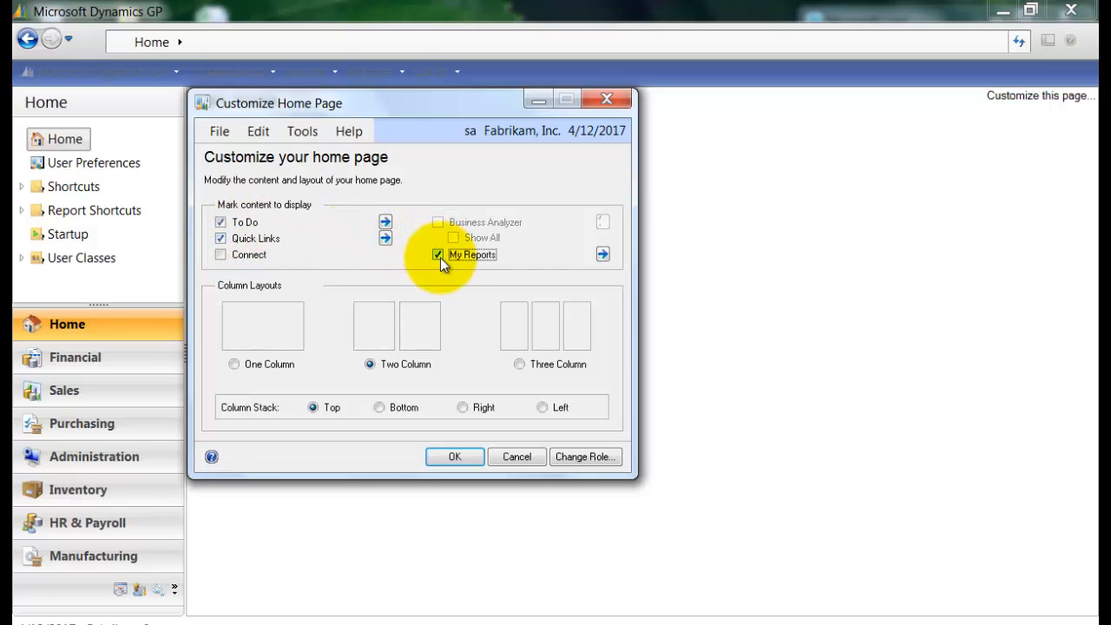
In the To Do reminder preferences, enable reminders for Overdue Invoices, Payables Due and Recurring General Ledger Batches.
{"action": "left_click", "coordinate": [384, 227]}
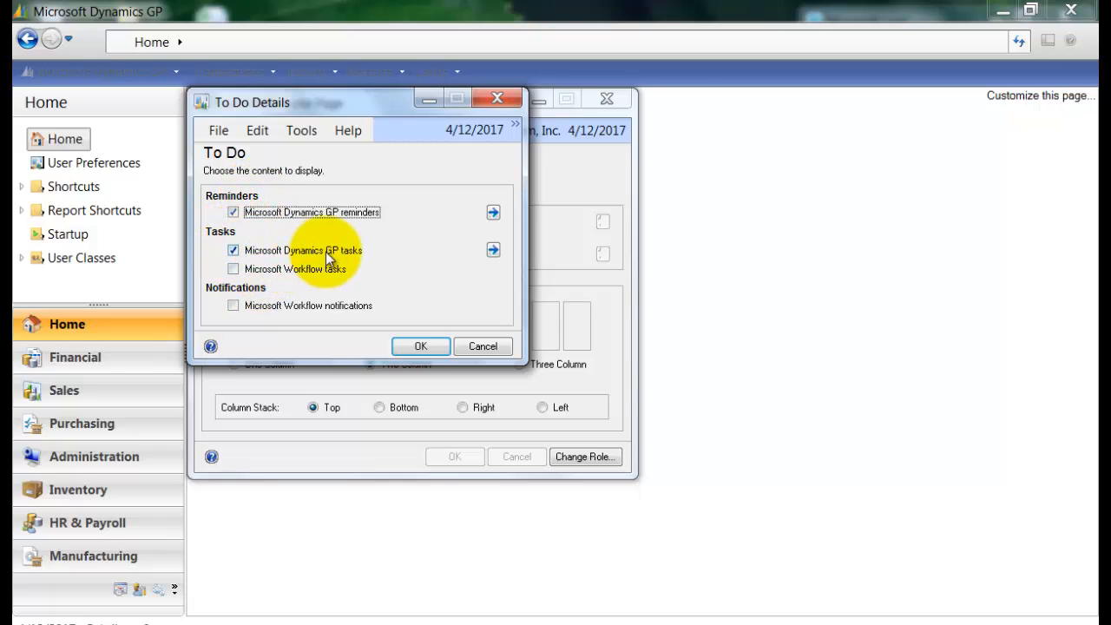
{"action": "left_click", "coordinate": [494, 213]}
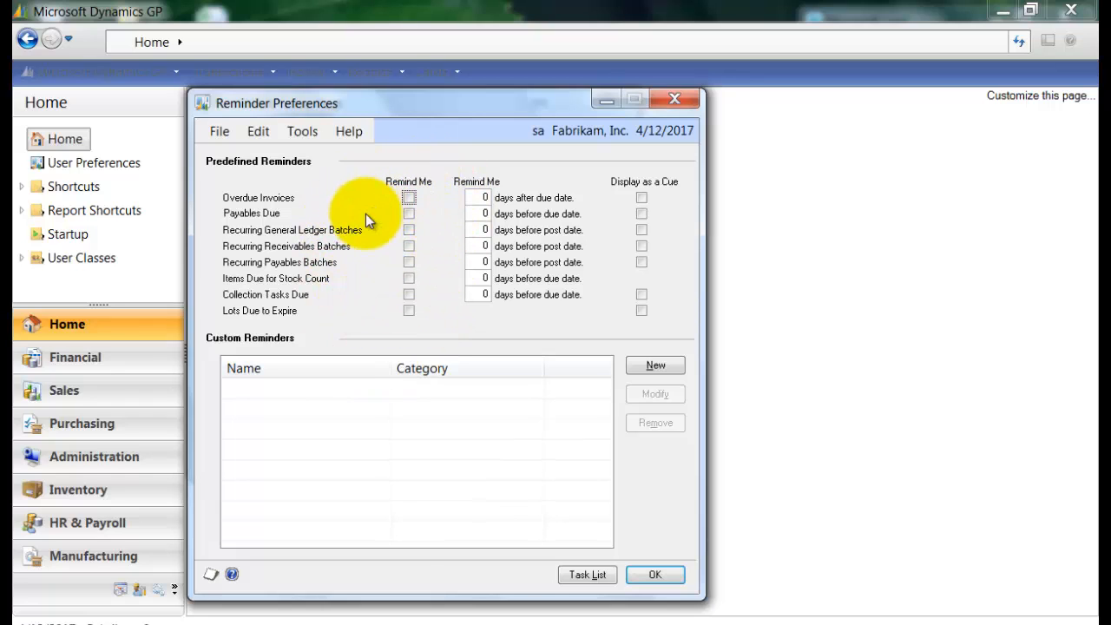
{"action": "left_click", "coordinate": [409, 198]}
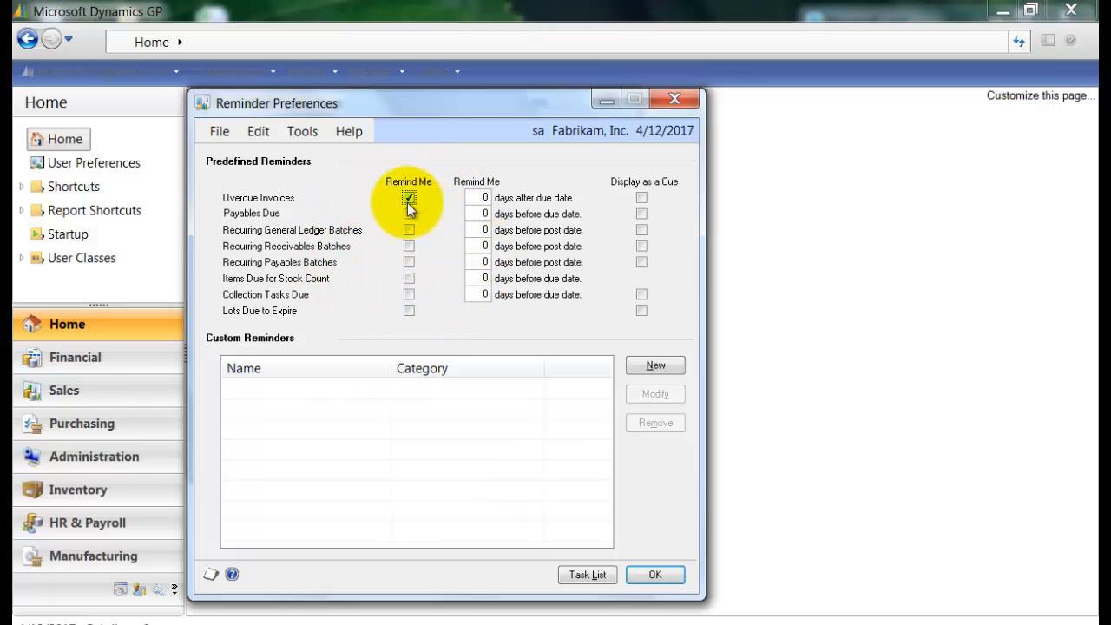
{"action": "left_click", "coordinate": [408, 213]}
{"action": "left_click", "coordinate": [409, 230]}
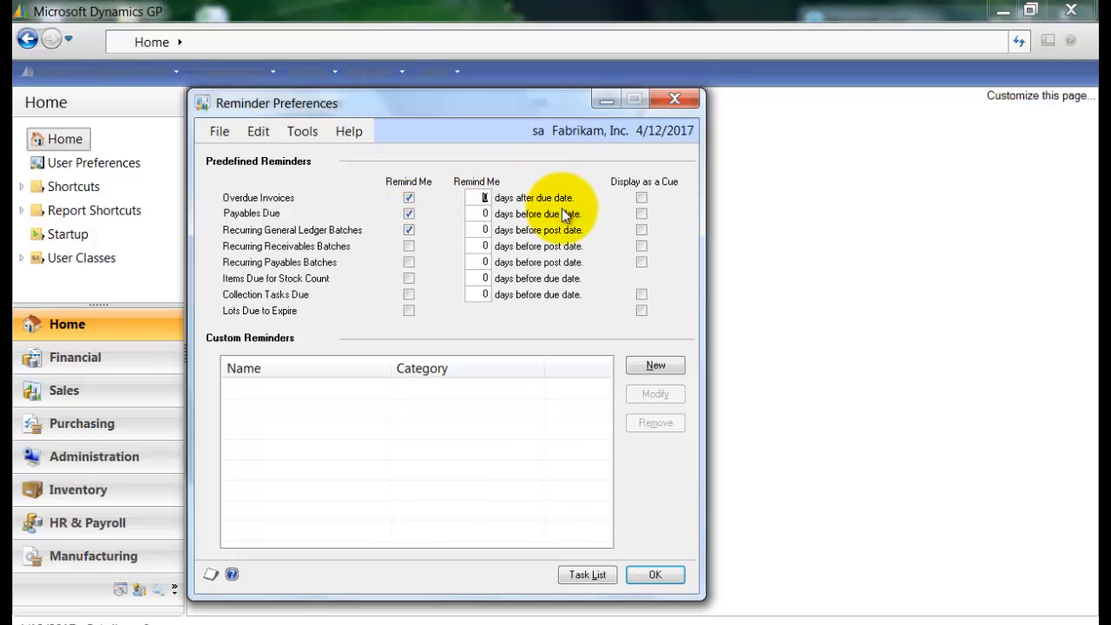
Set the reminder days to 3 for Overdue Invoices, 2 for Payables Due and 1 for Recurring General Ledger Batches, and accept the preferences.
{"action": "type", "text": "3"}
{"action": "left_click", "coordinate": [489, 215]}
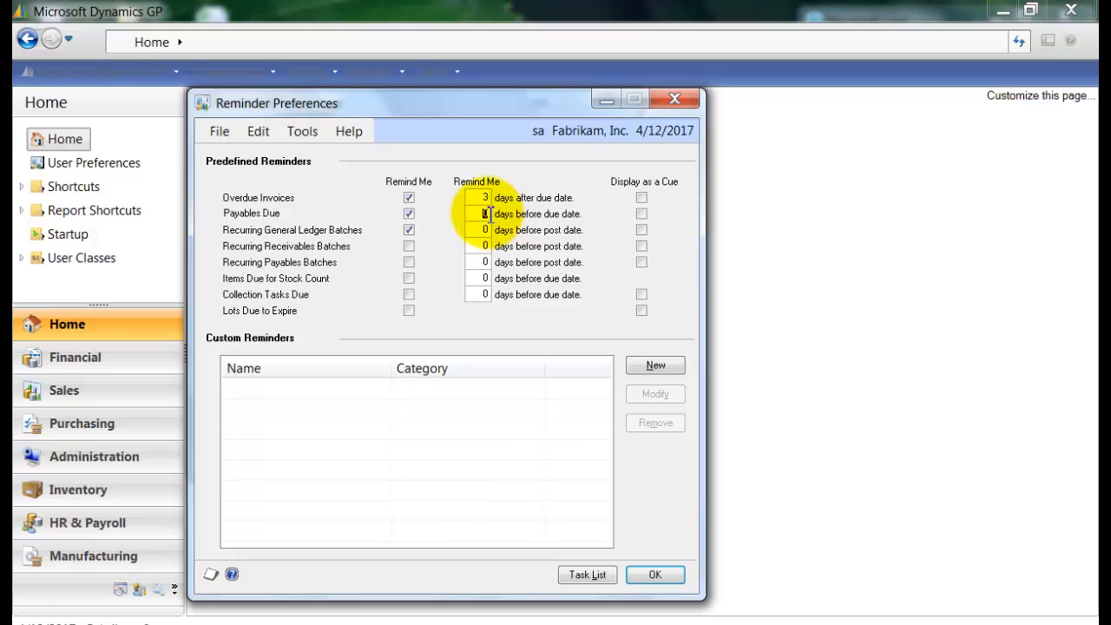
{"action": "type", "text": "2"}
{"action": "left_click", "coordinate": [486, 231]}
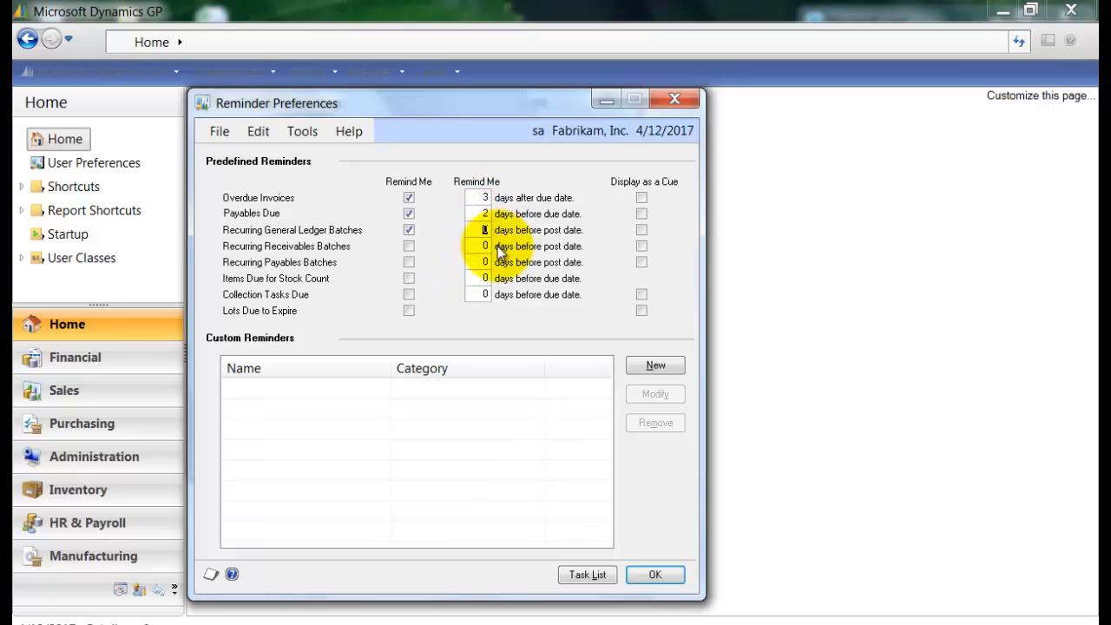
{"action": "type", "text": "1"}
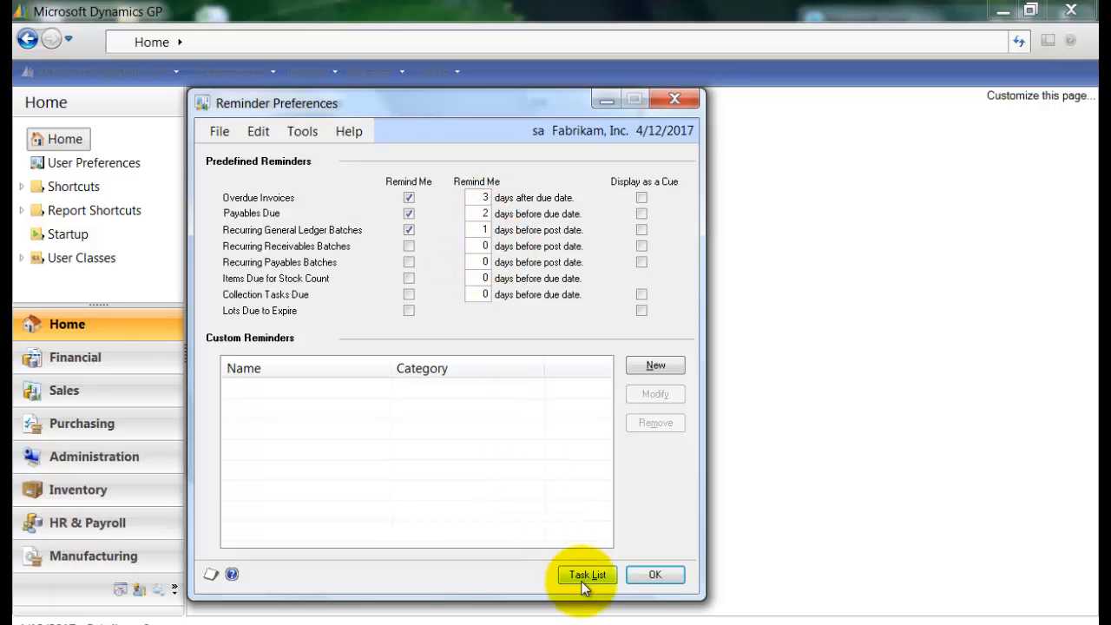
{"action": "left_click", "coordinate": [654, 575]}
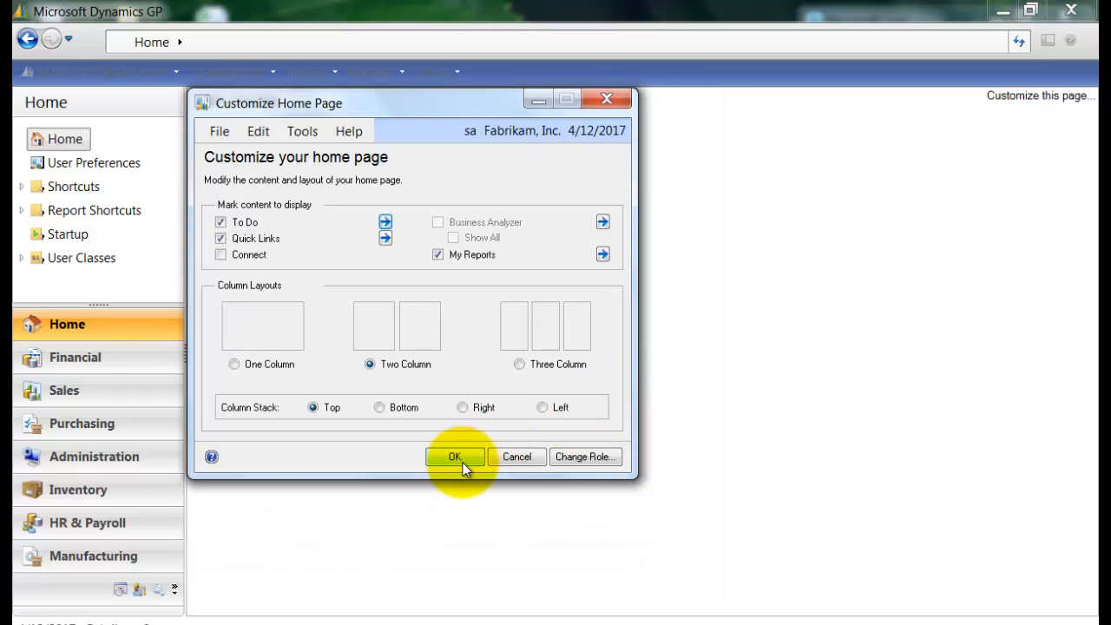
Add a quick link to the Sales Transaction Entry window from the Sales transactions commands.
{"action": "left_click", "coordinate": [385, 239]}
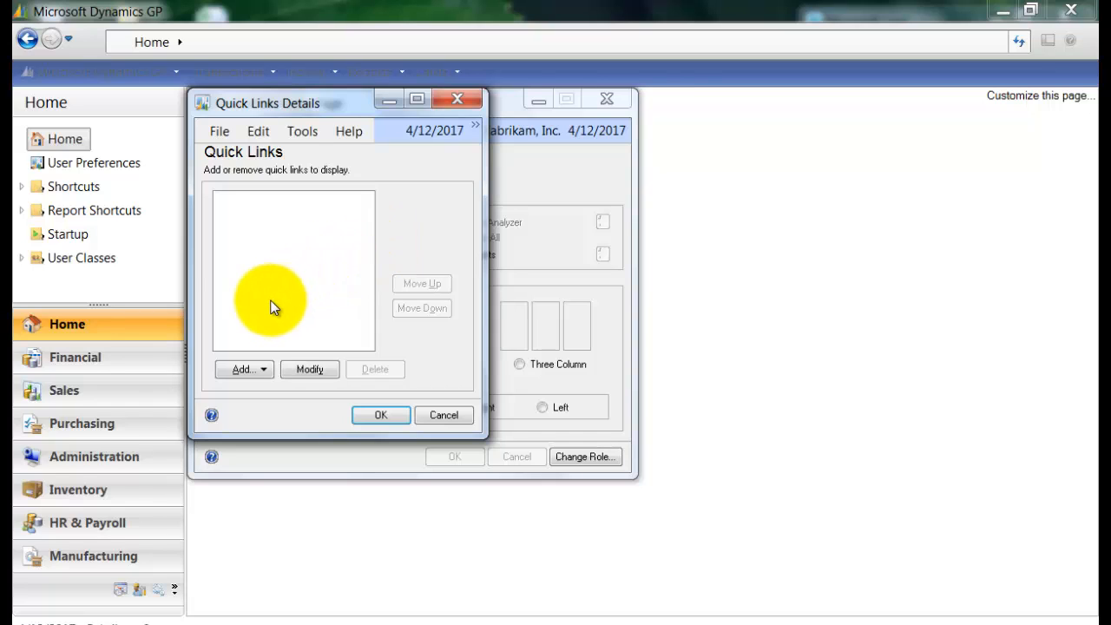
{"action": "left_click", "coordinate": [259, 372]}
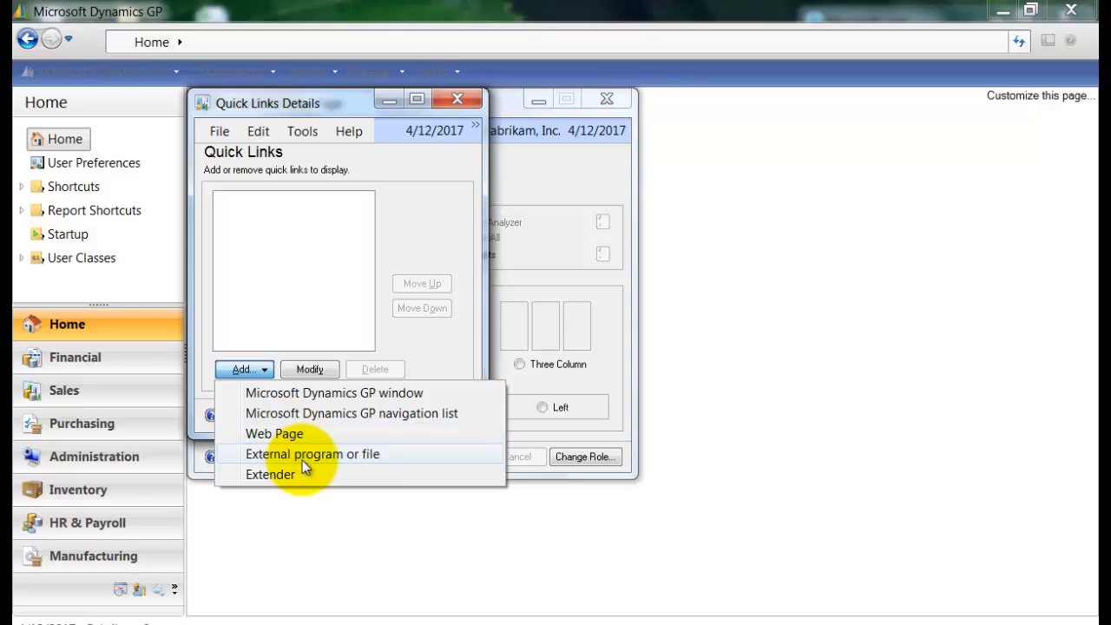
{"action": "left_click", "coordinate": [305, 397]}
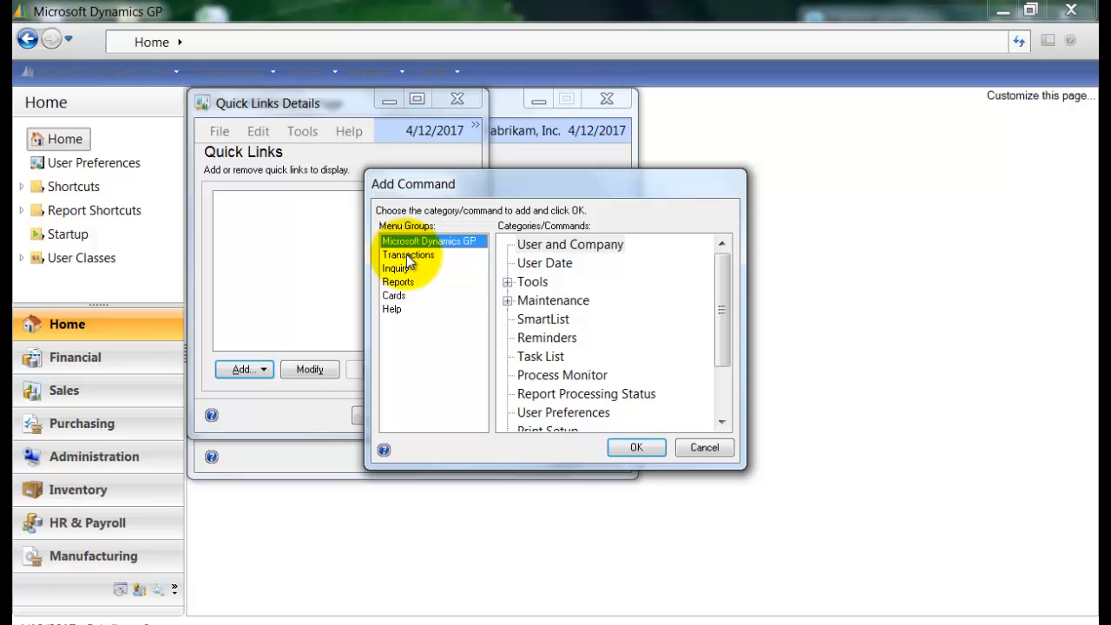
{"action": "left_click", "coordinate": [406, 254]}
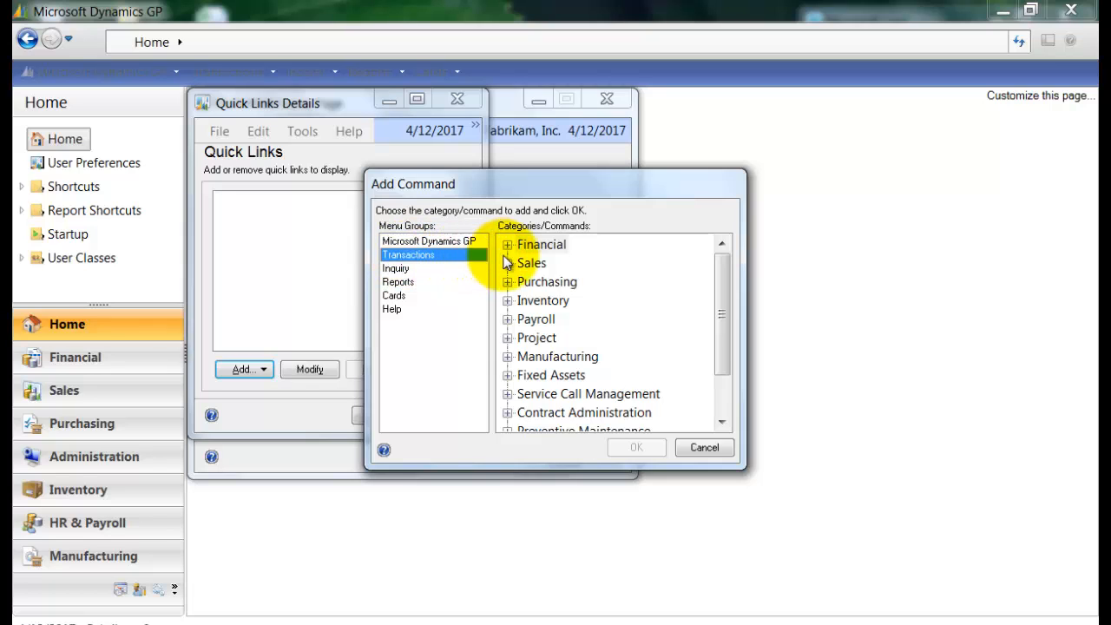
{"action": "left_click", "coordinate": [509, 266]}
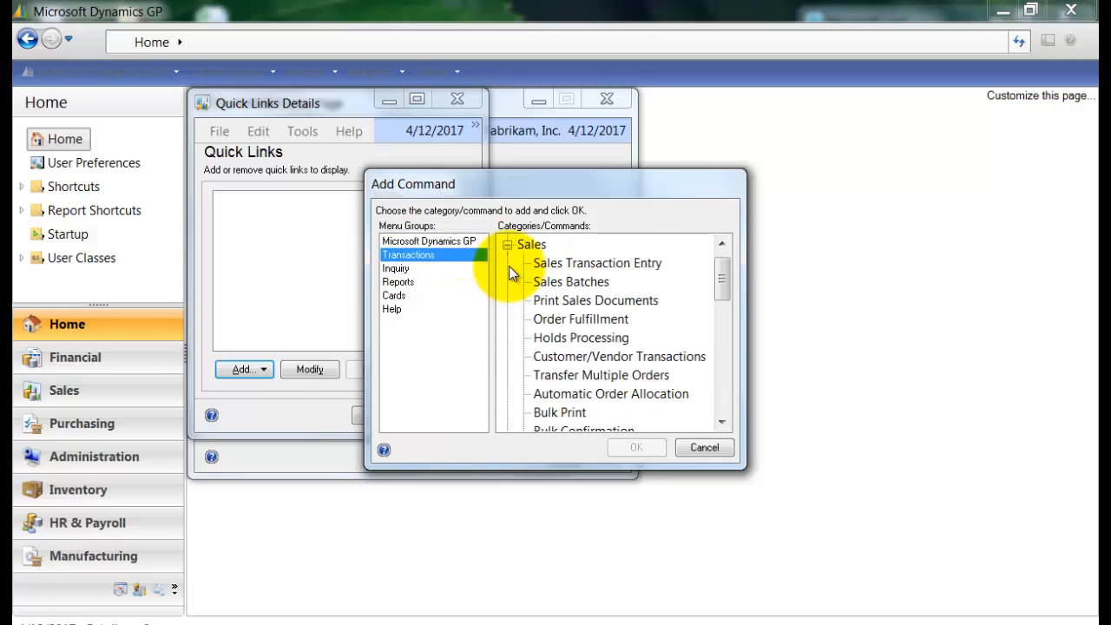
{"action": "left_click", "coordinate": [550, 262]}
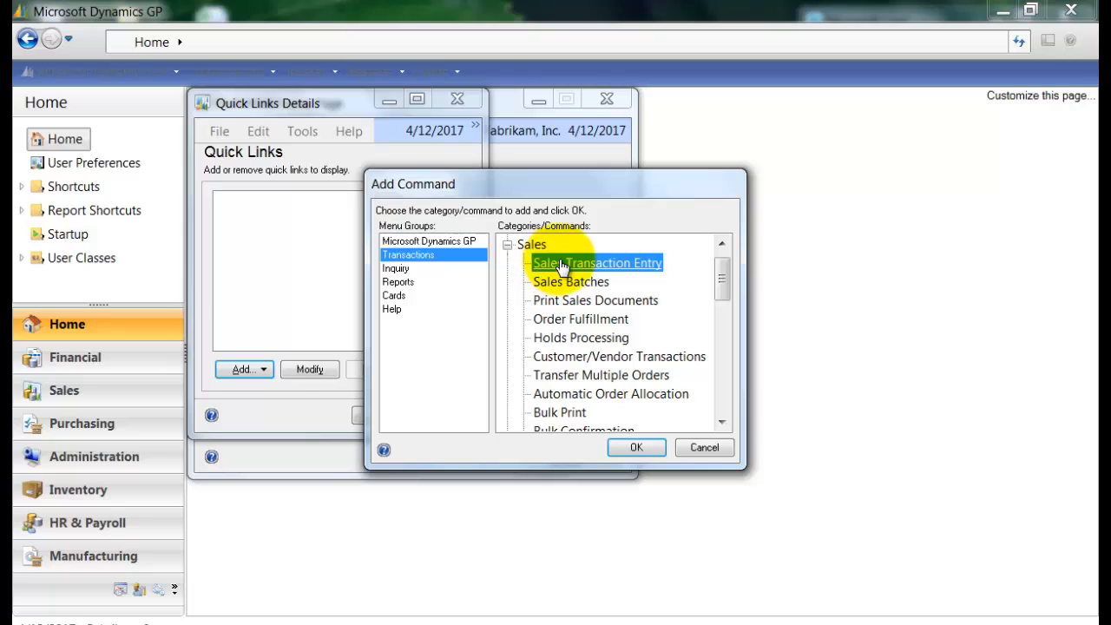
{"action": "left_click", "coordinate": [643, 446]}
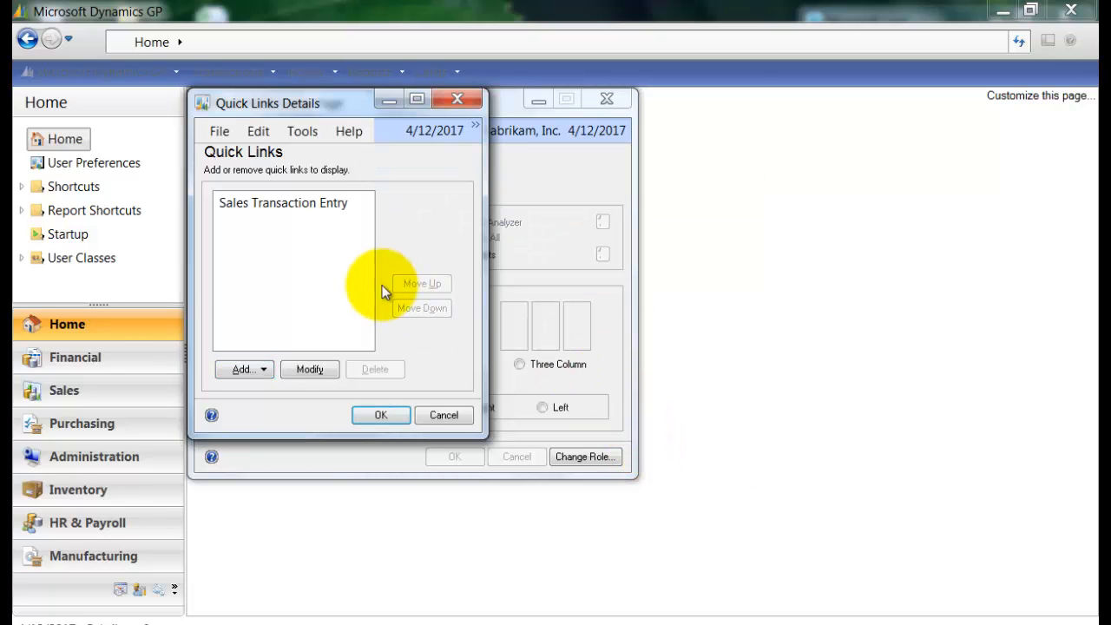
Accept the quick links list, apply the home page customization and review the resulting home page.
{"action": "left_click", "coordinate": [346, 205]}
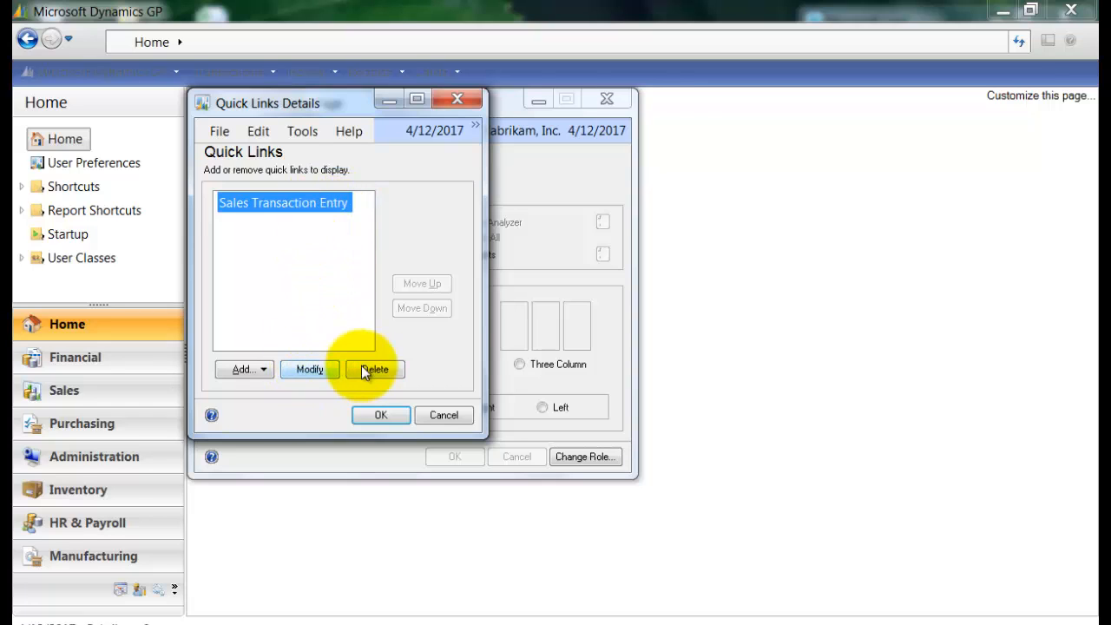
{"action": "left_click", "coordinate": [383, 411]}
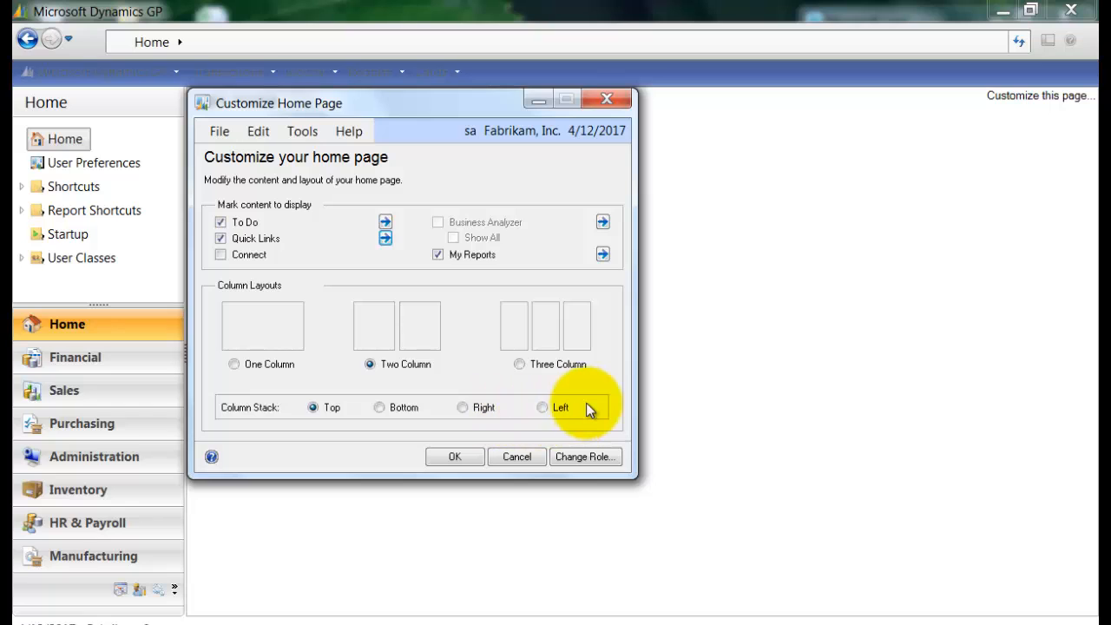
{"action": "left_click", "coordinate": [439, 455]}
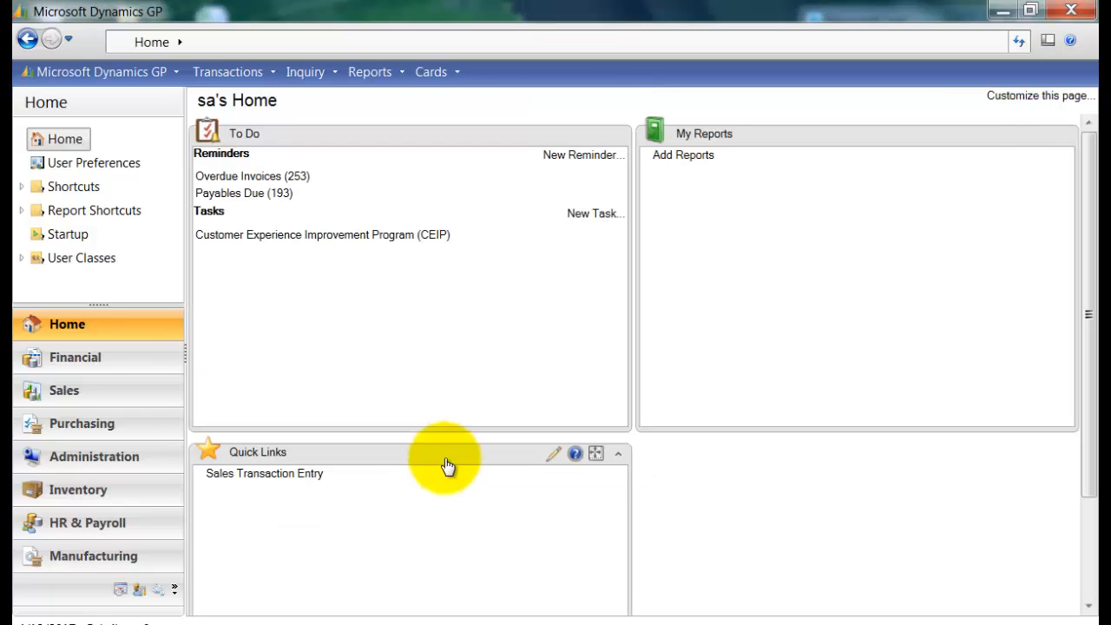
{"action": "mouse_move", "coordinate": [1095, 206]}
{"action": "left_mouse_down"}
{"action": "mouse_move", "coordinate": [1088, 248]}
{"action": "mouse_move", "coordinate": [1088, 213]}
{"action": "left_mouse_up"}
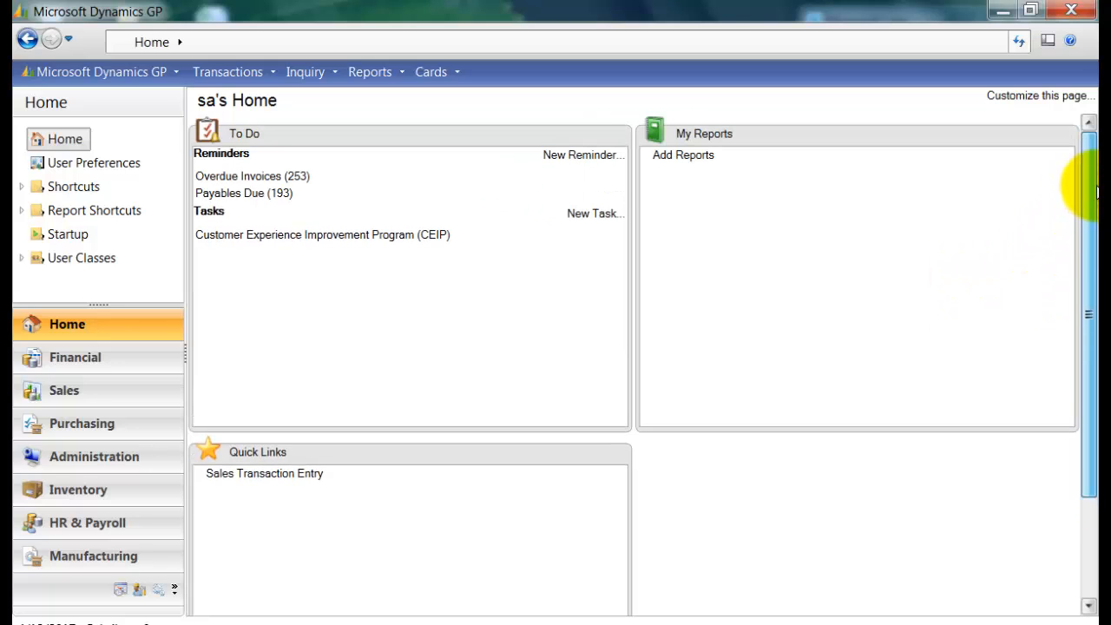
{"action": "left_click_drag", "start_coordinate": [1088, 228], "coordinate": [1084, 355]}
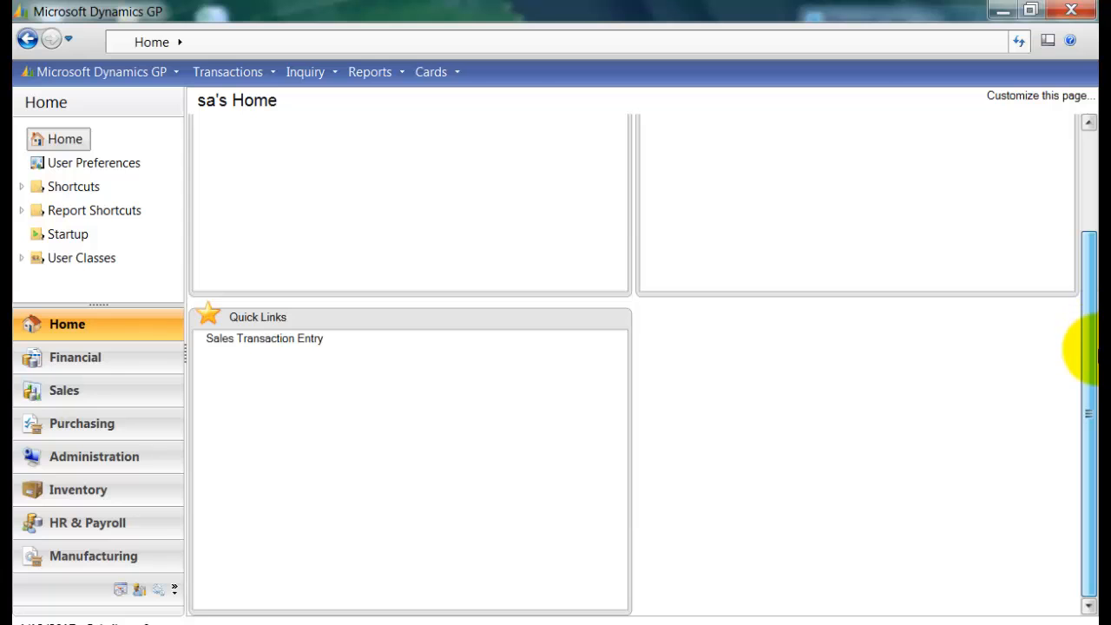